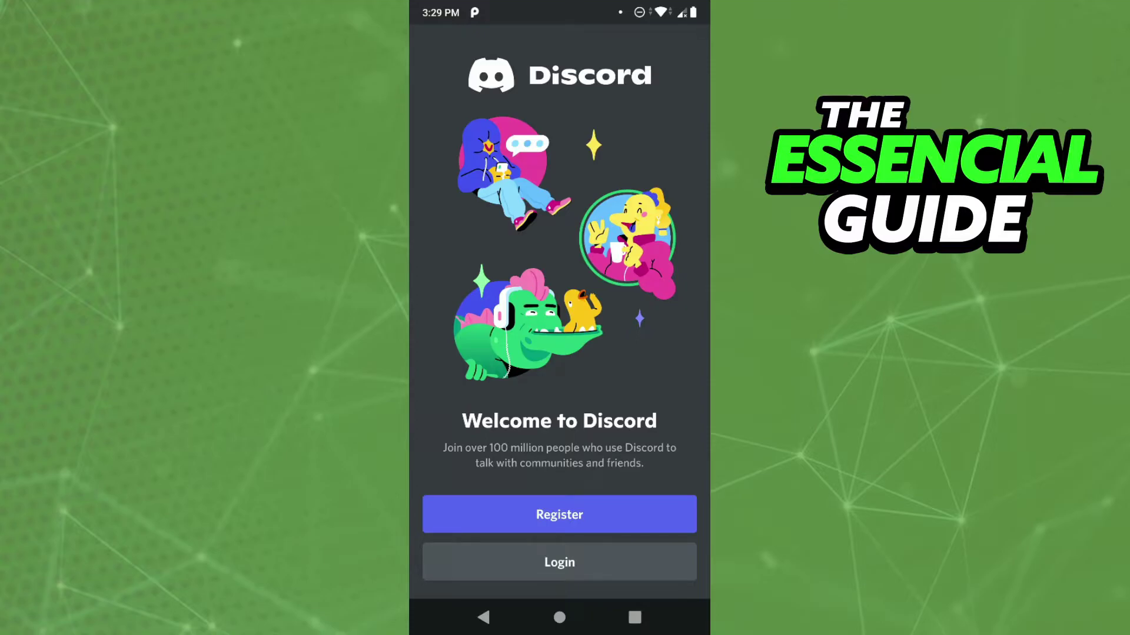
- Choose Login on the Discord welcome screen to reach the 'Welcome back!' sign-in form
{"action": "left_click", "coordinate": [559, 563]}
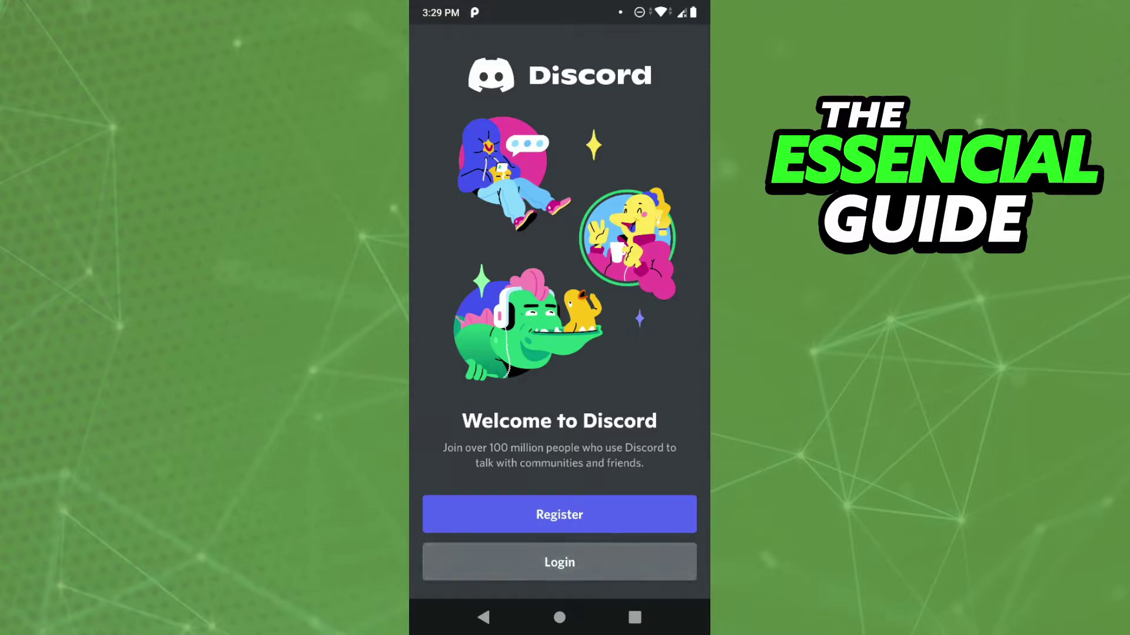